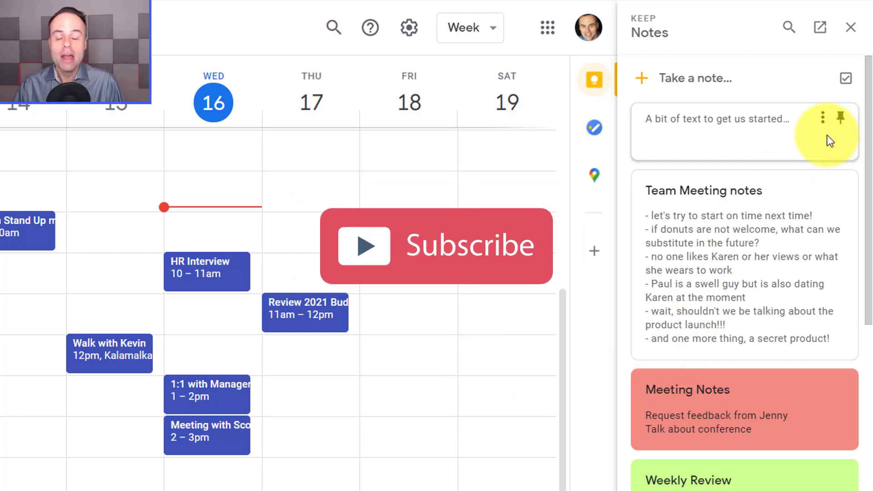
# Close the Keep notes, hide the whole side panel and bring it back.
pyautogui.click(851, 28)
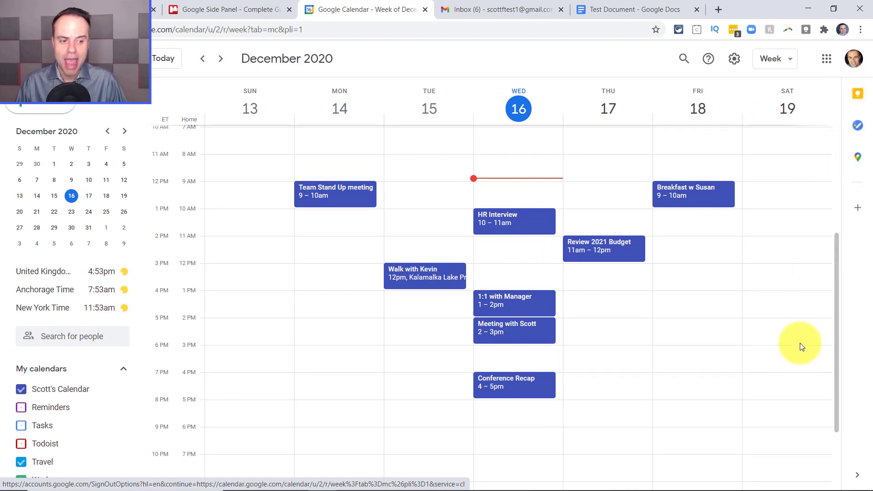
pyautogui.click(857, 477)
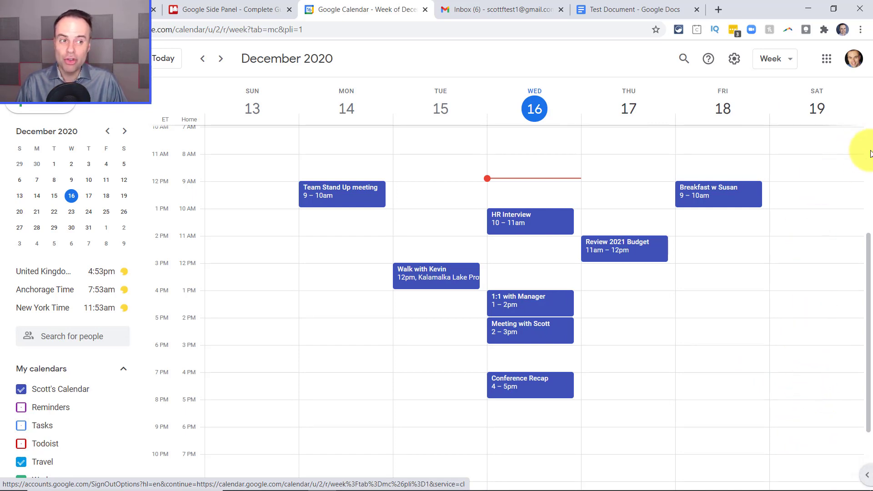
pyautogui.click(860, 477)
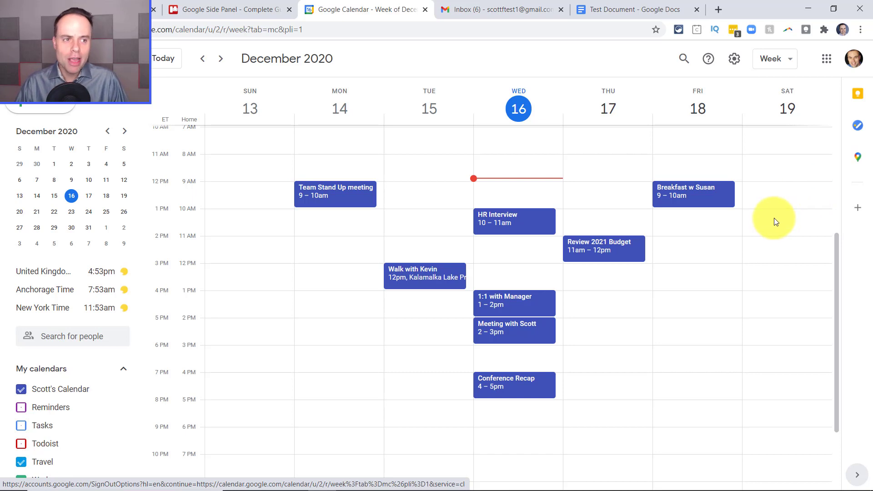
# View the Keep notes and the My Tasks list, showing and hiding the Tasks calendar in the week view.
pyautogui.click(858, 94)
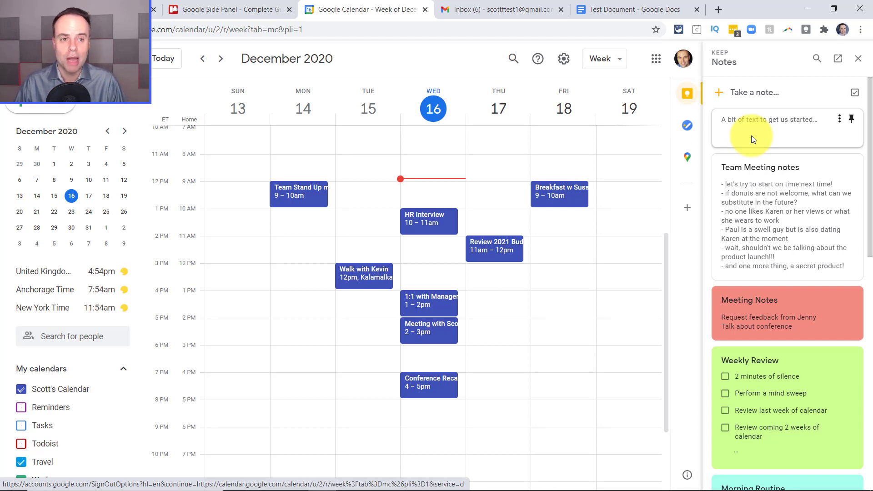
pyautogui.click(687, 129)
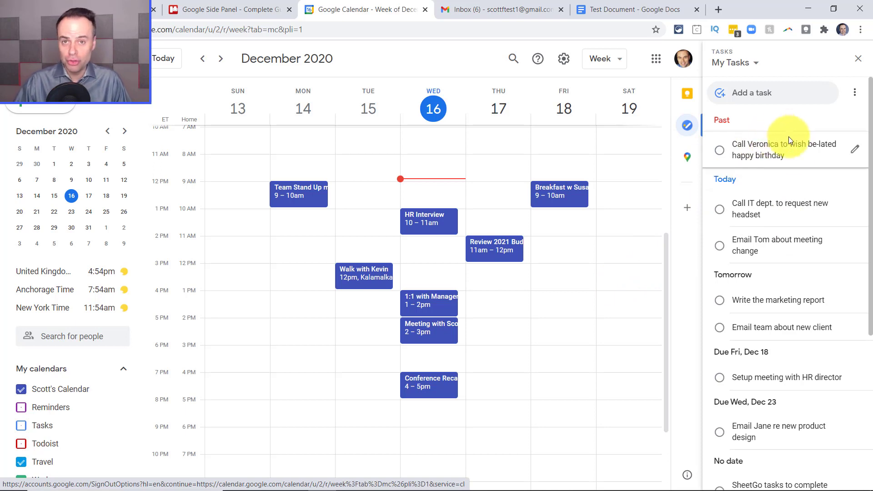
pyautogui.click(20, 426)
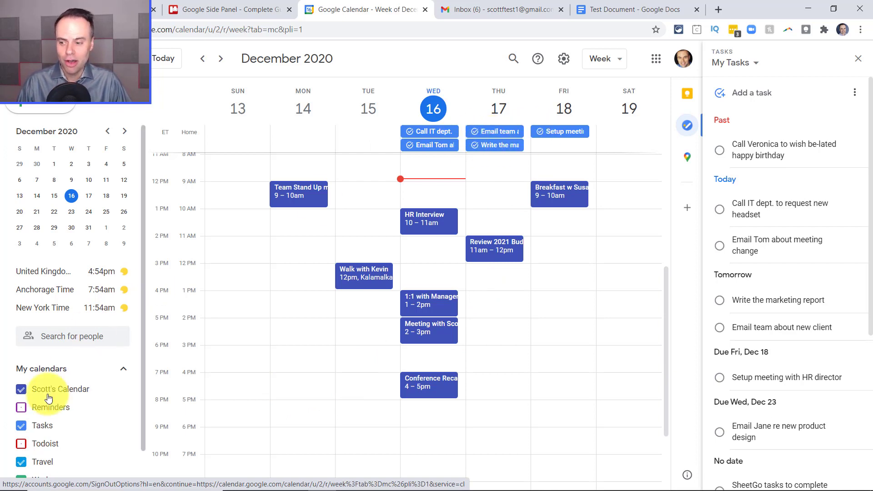
pyautogui.click(21, 426)
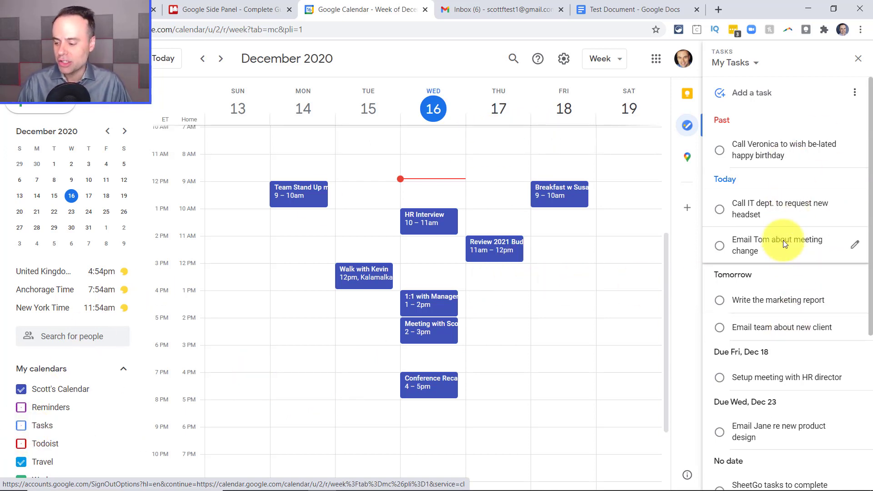
# Open Wednesday's HR Interview event for editing and add a linked Keep note reading "New note".
pyautogui.click(689, 94)
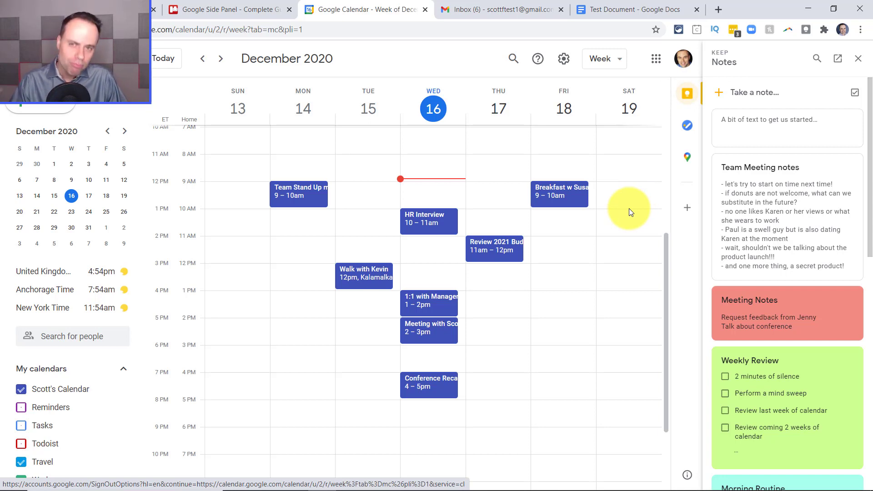
pyautogui.click(444, 221)
pyautogui.click(282, 180)
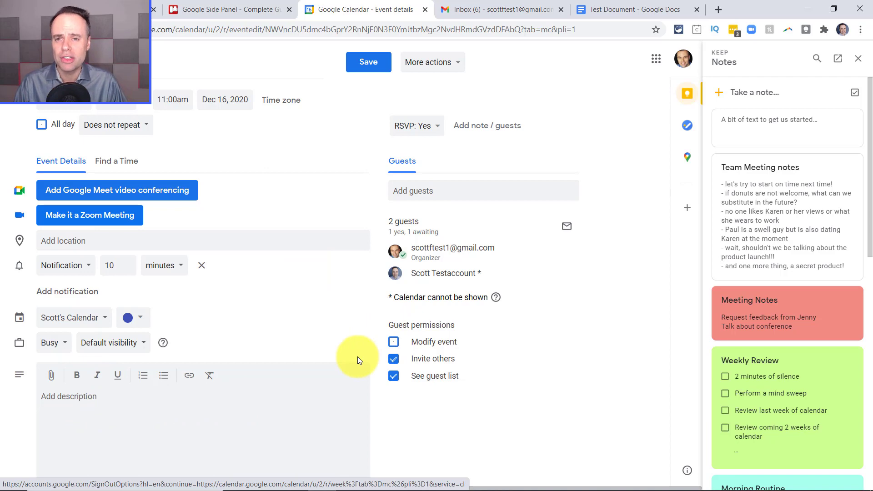
pyautogui.click(742, 93)
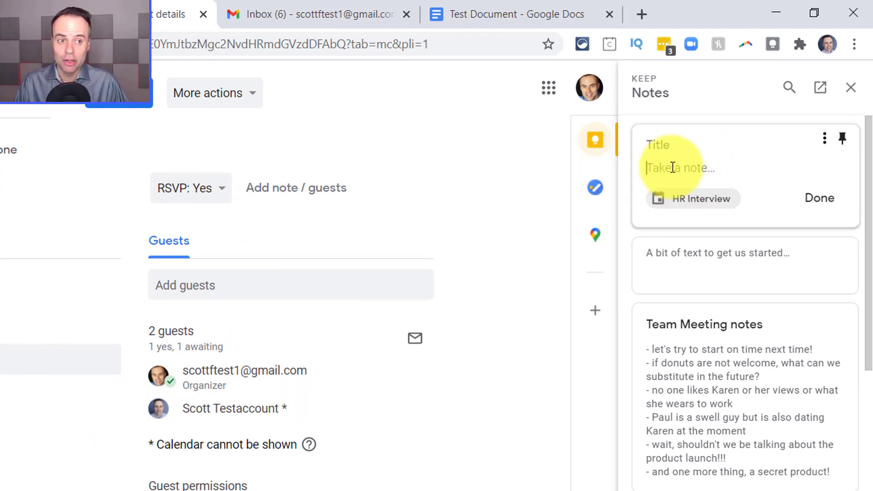
pyautogui.write('New')
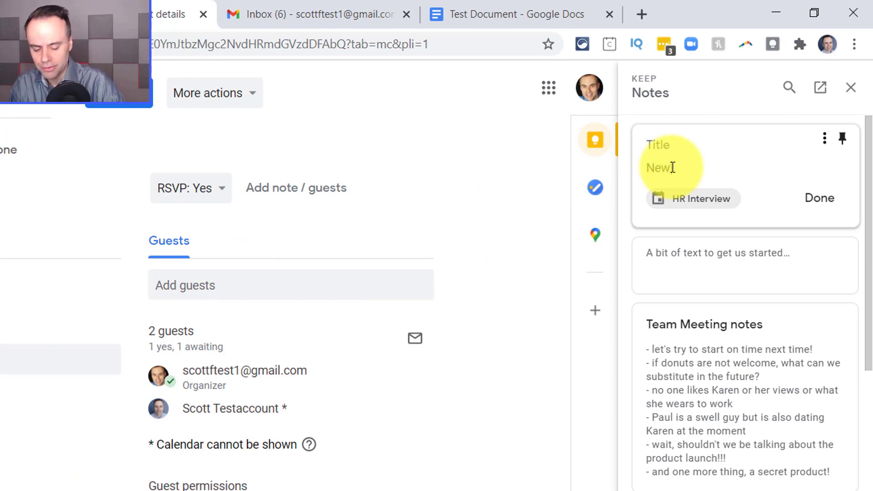
pyautogui.write(' note')
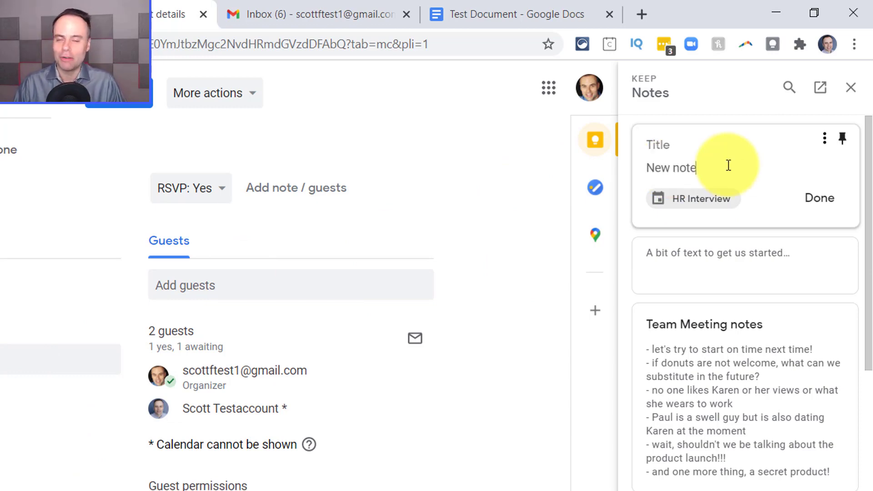
pyautogui.click(818, 200)
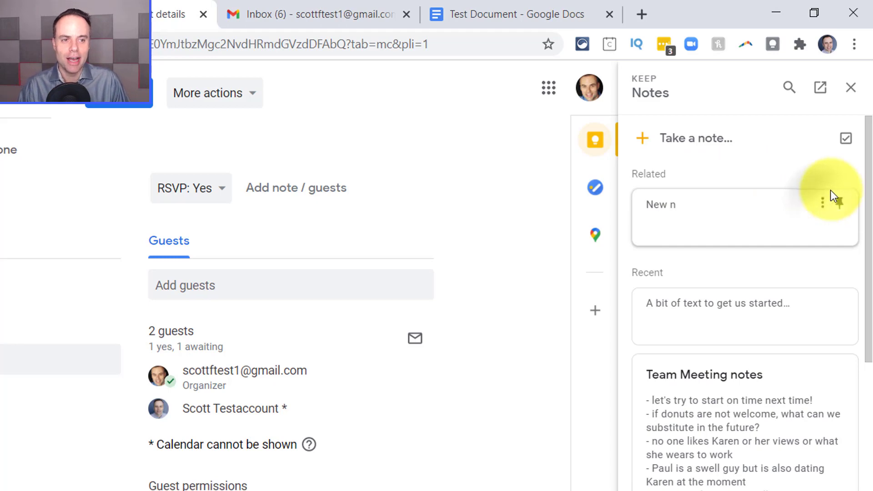
# Complete the text of the event's related note as "New note", save it and return to the week view.
pyautogui.moveTo(830, 194); pyautogui.dragTo(681, 204)
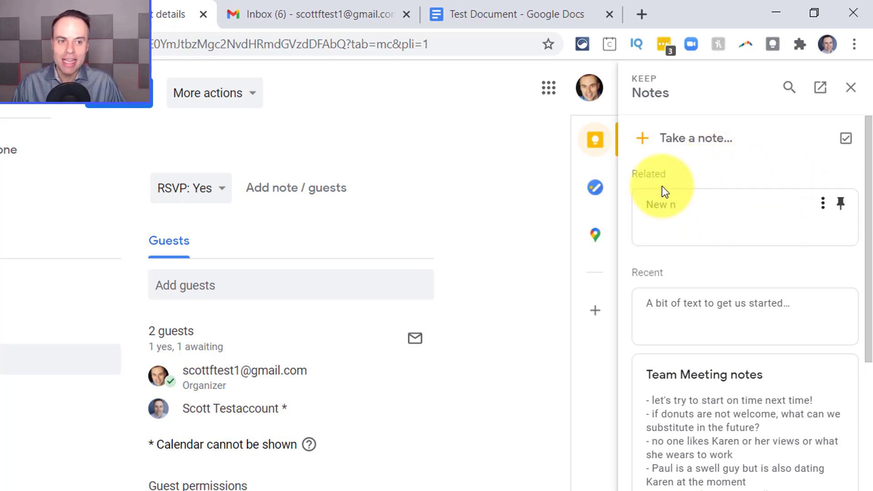
pyautogui.click(684, 208)
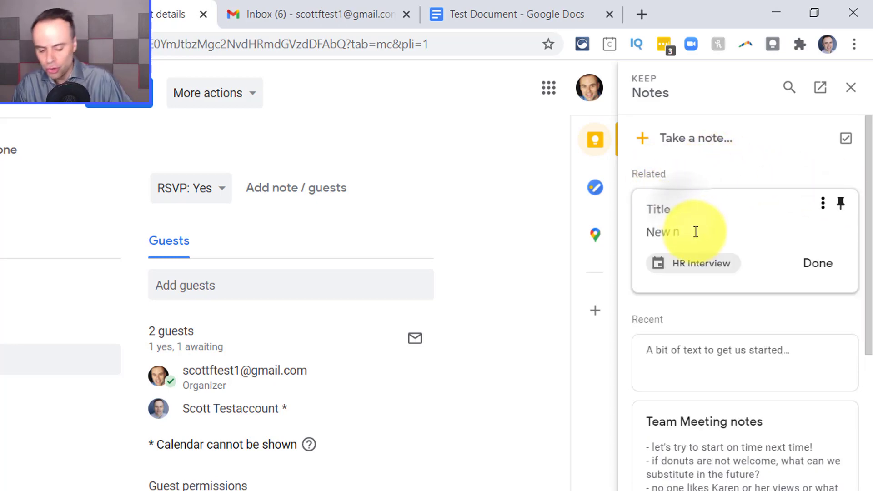
pyautogui.write('ote')
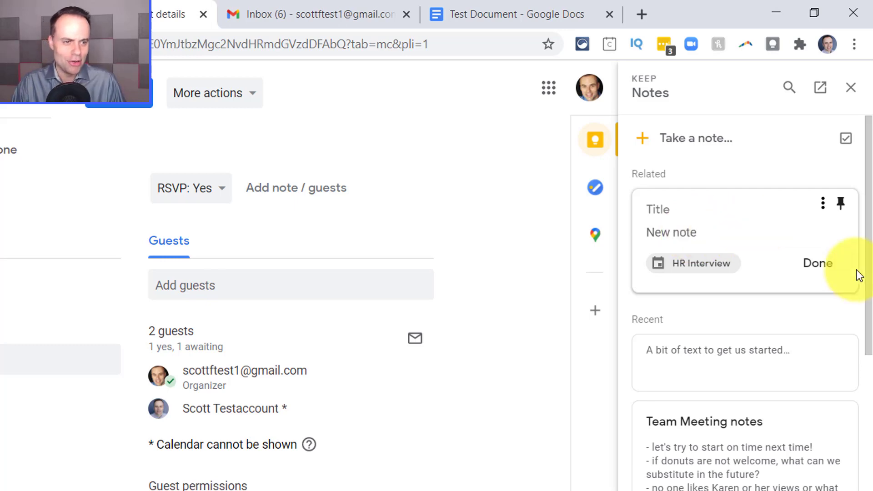
pyautogui.click(824, 266)
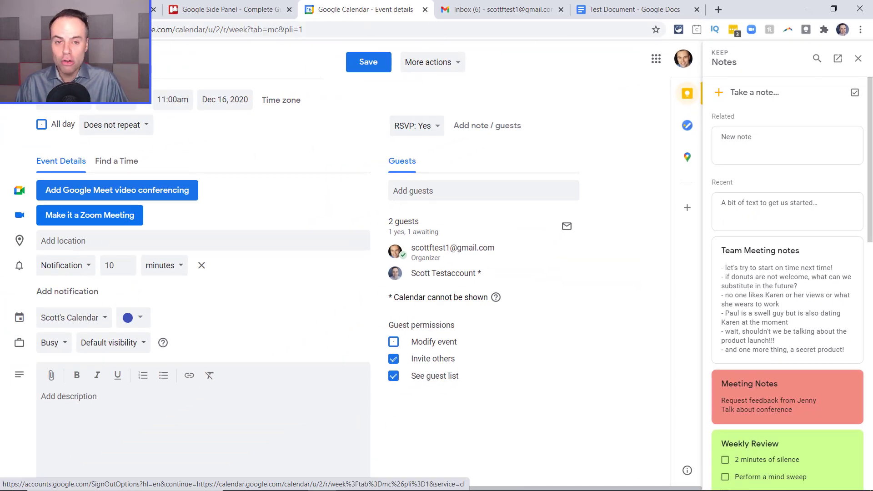
pyautogui.press('Escape')
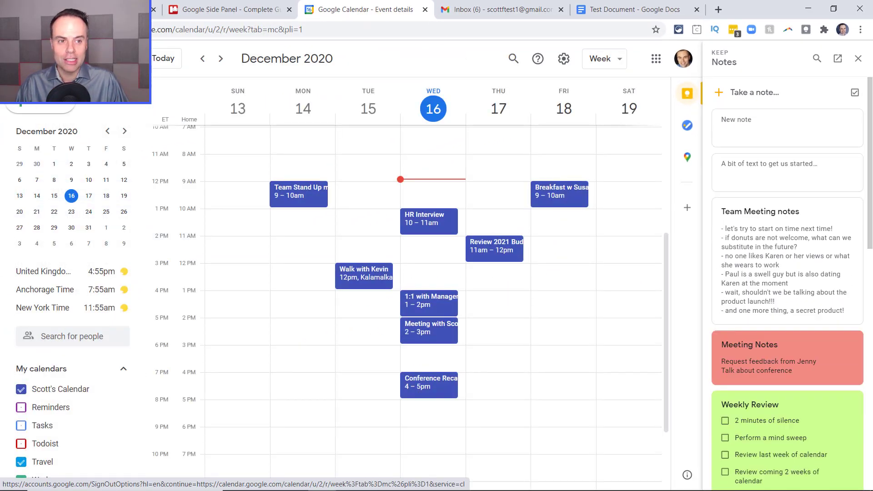
# Check the related Keep notes by opening Friday's breakfast event and the HR Interview event.
pyautogui.click(553, 194)
pyautogui.click(516, 195)
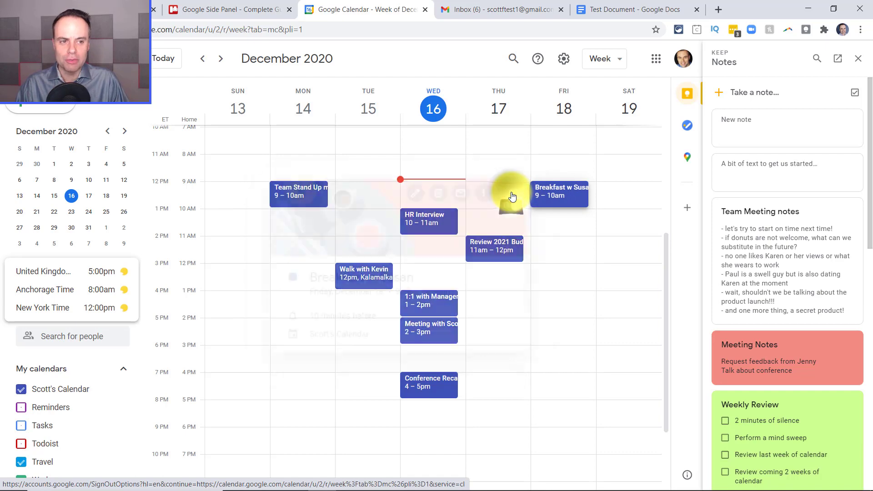
pyautogui.click(428, 221)
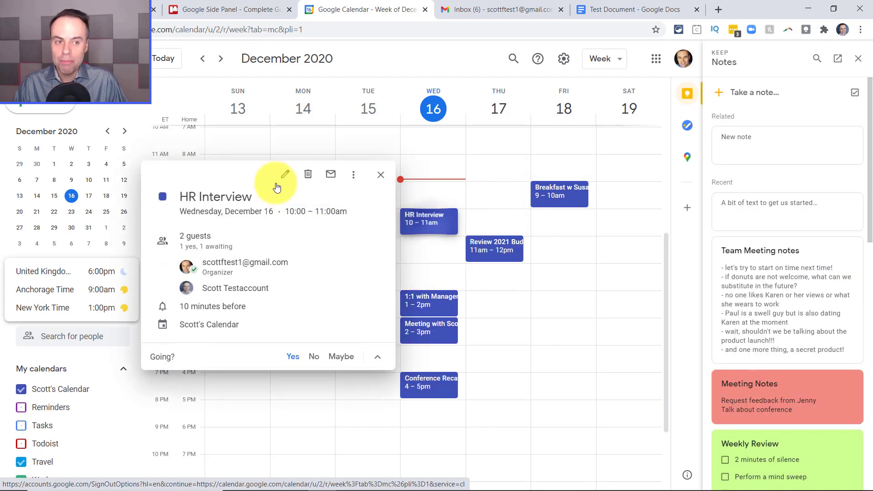
pyautogui.click(744, 133)
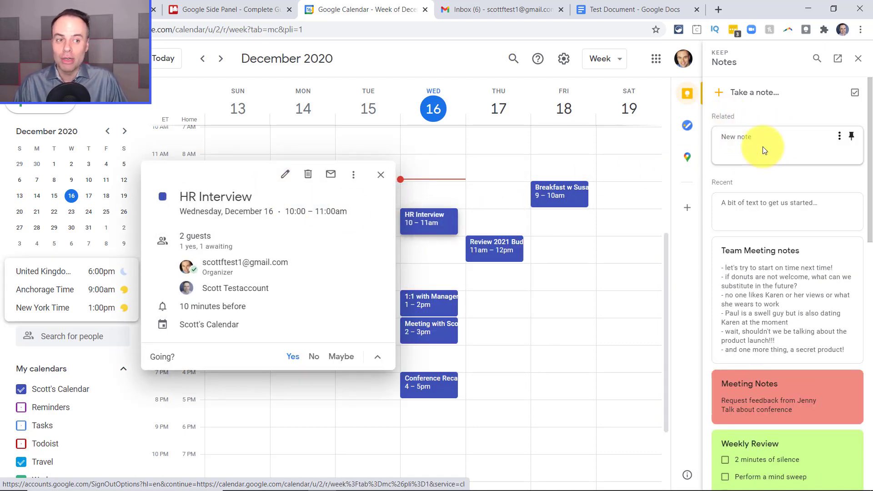
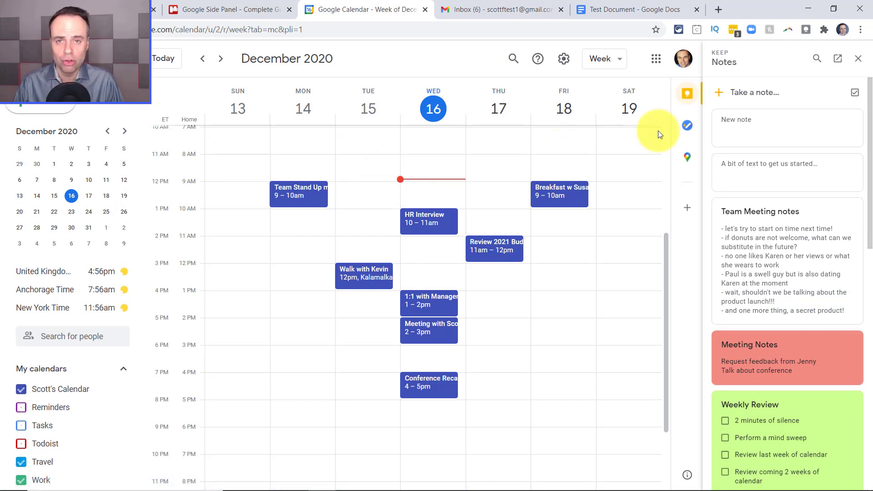
# Open Maps beside the calendar and get directions to Kalamalka Lake Provincial Park from Tuesday's walk event.
pyautogui.click(687, 161)
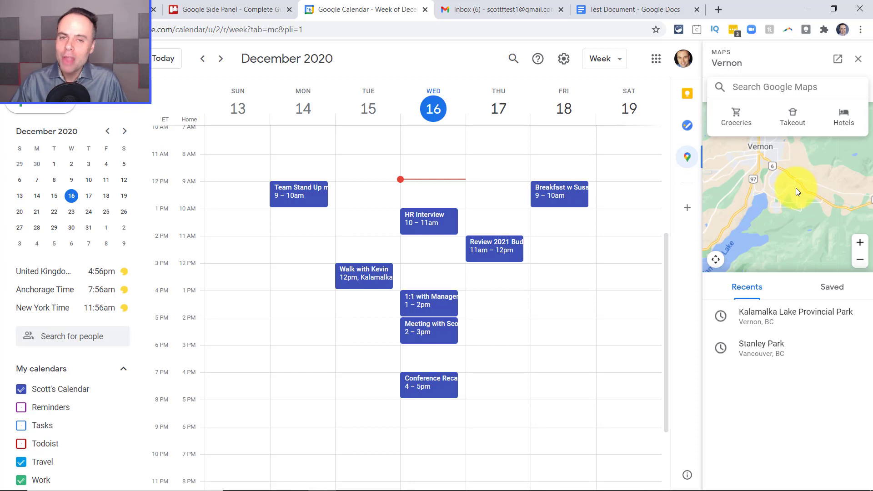
pyautogui.click(364, 284)
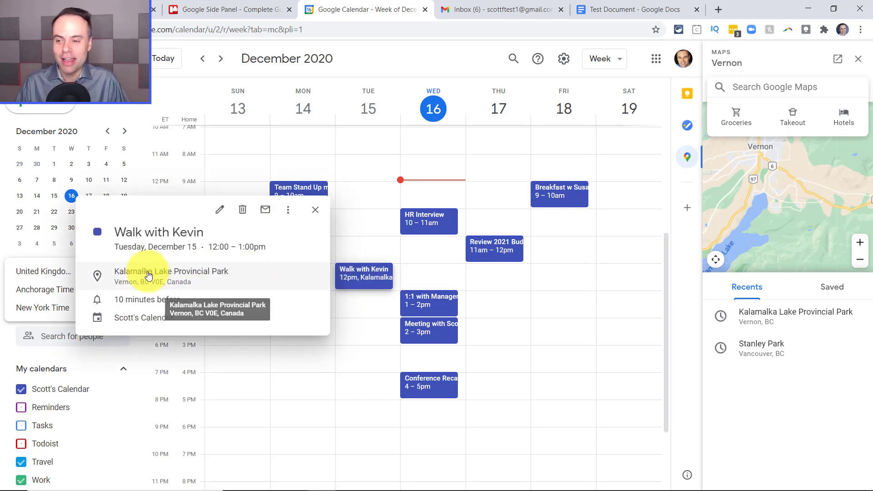
pyautogui.click(149, 275)
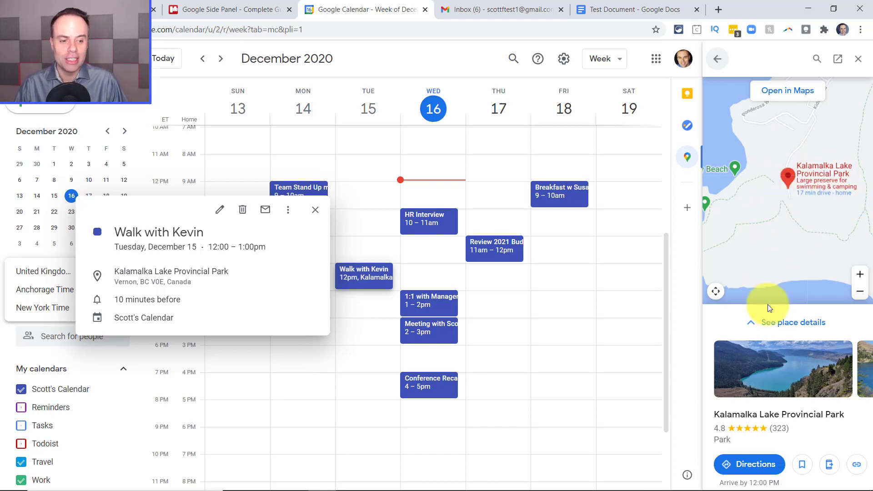
pyautogui.click(755, 466)
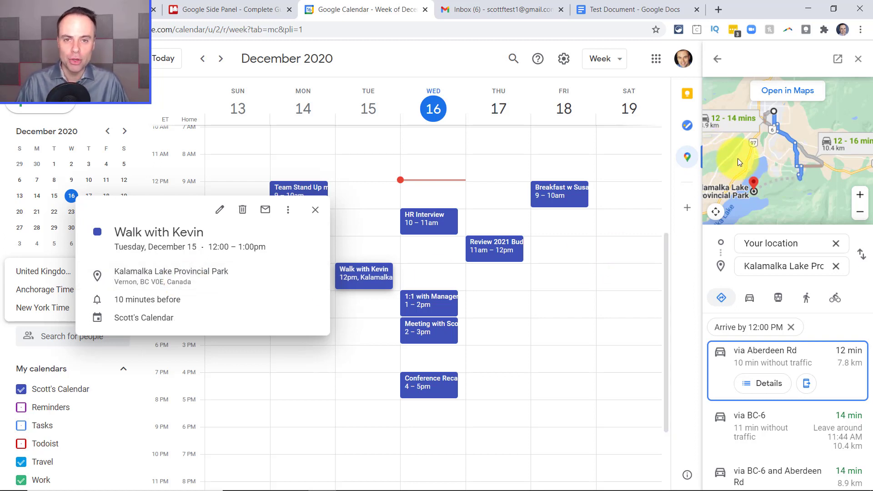
# Switch to Gmail and show the Keep notes and the My Tasks list beside the inbox.
pyautogui.click(492, 9)
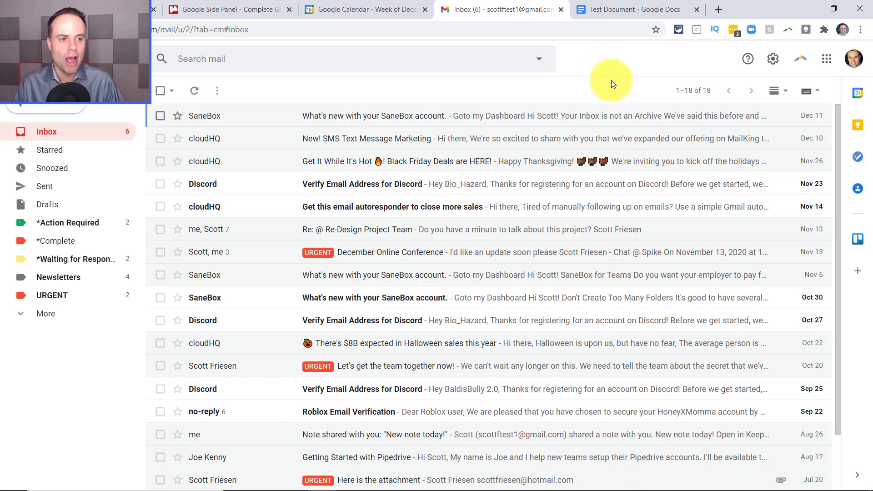
pyautogui.click(857, 124)
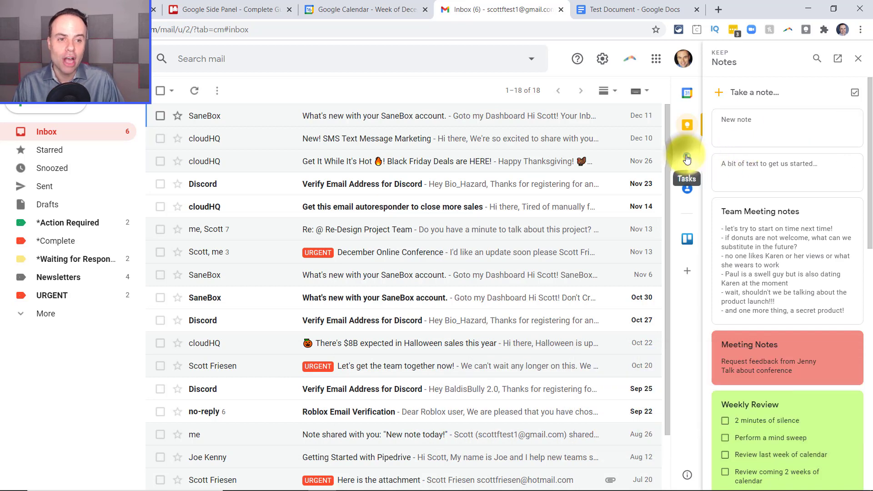
pyautogui.click(687, 158)
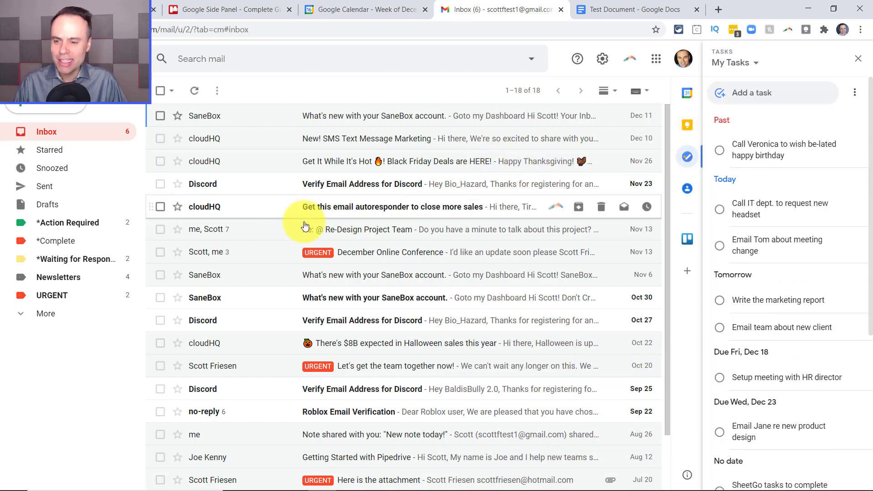
# Create a task from the "December Online Conference" email and rename it "New Task".
pyautogui.click(251, 257)
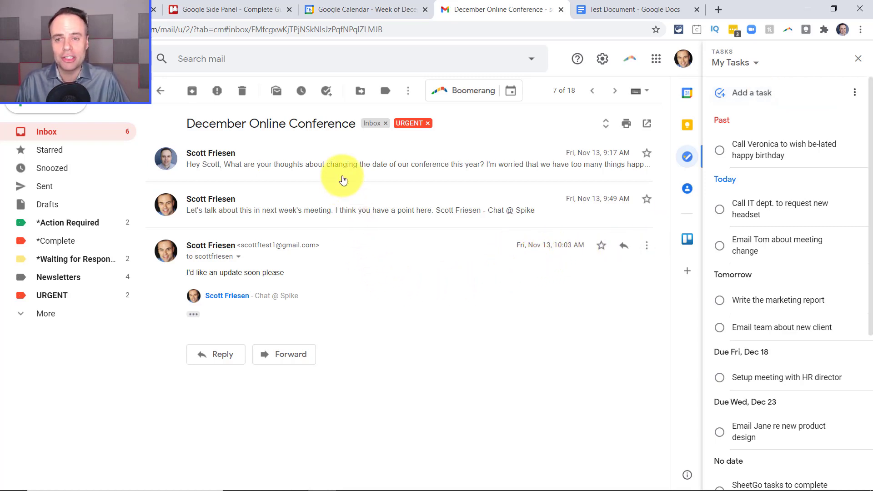
pyautogui.click(326, 94)
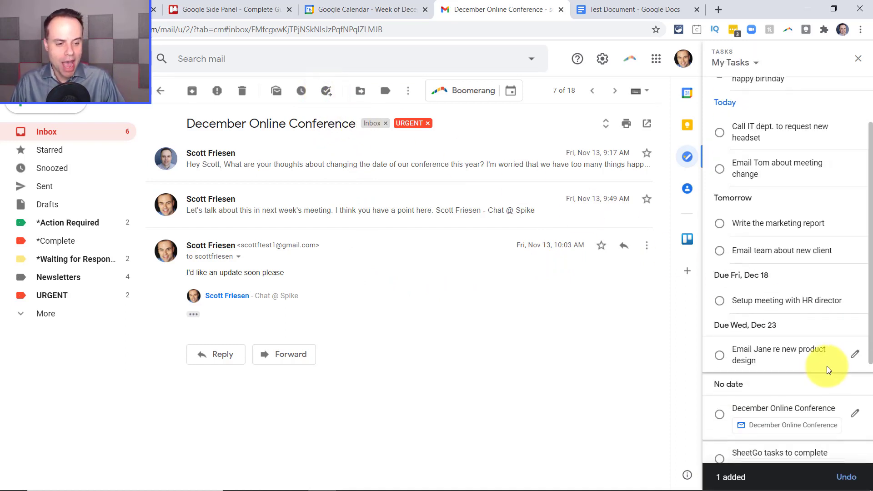
pyautogui.scroll(-3, 818, 363)
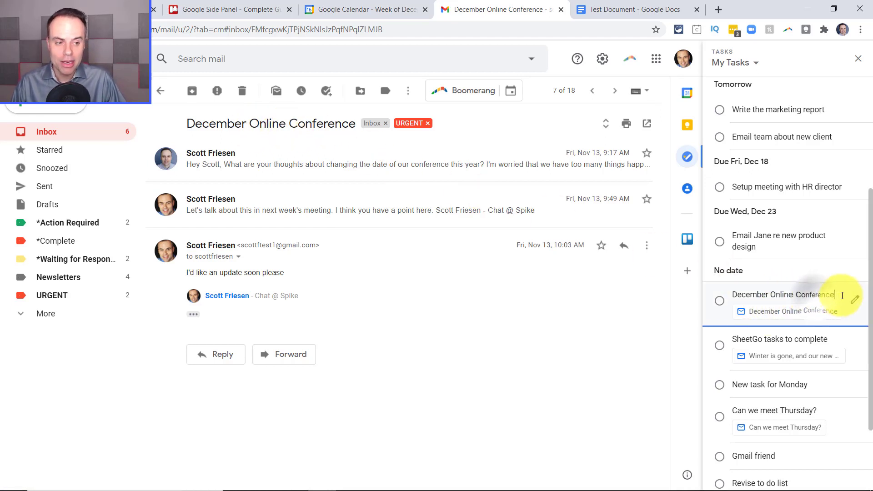
pyautogui.moveTo(836, 295); pyautogui.dragTo(711, 296)
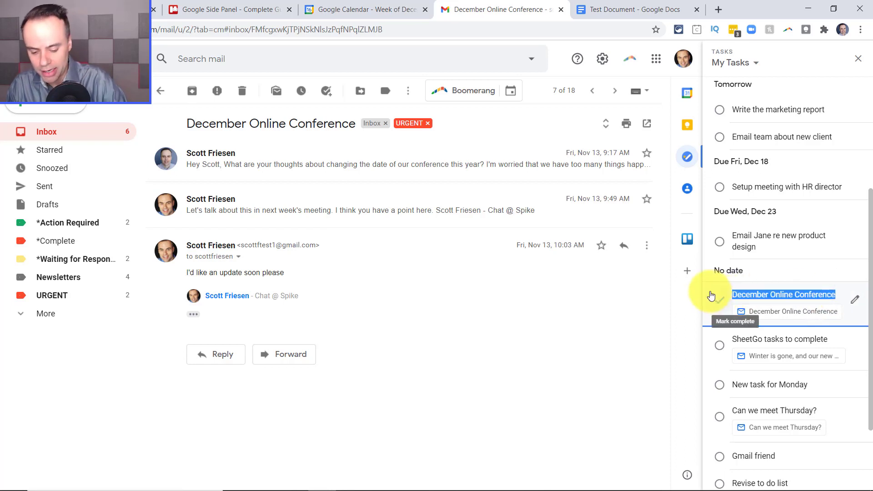
pyautogui.write('New Task')
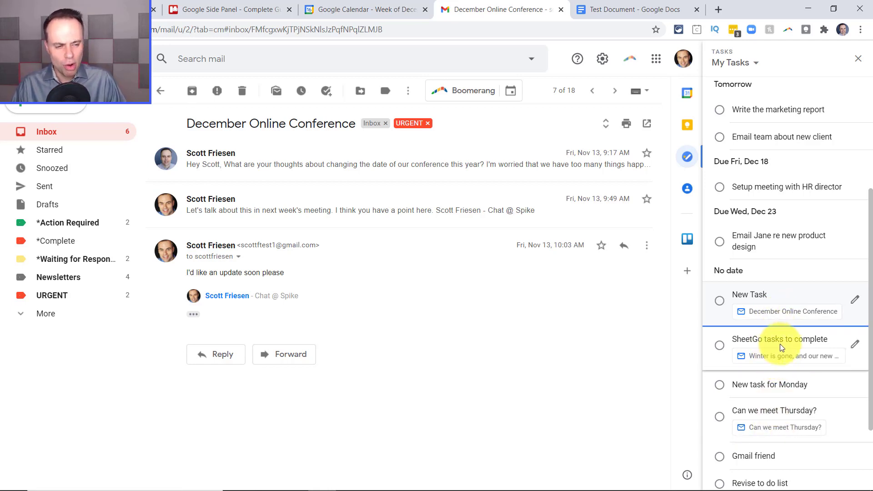
# Open the email linked to the "SheetGo tasks to complete" task.
pyautogui.click(771, 360)
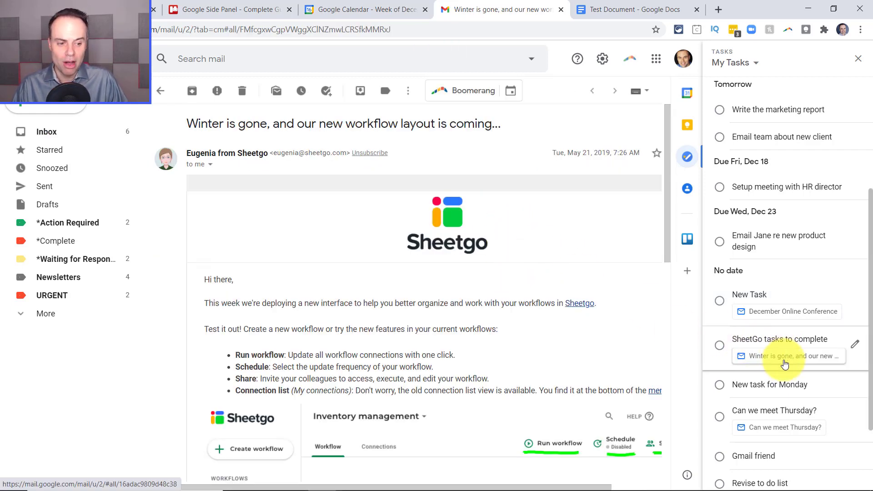
# Open the emails linked to the "Can we meet Thursday?" task and to "New Task".
pyautogui.click(774, 431)
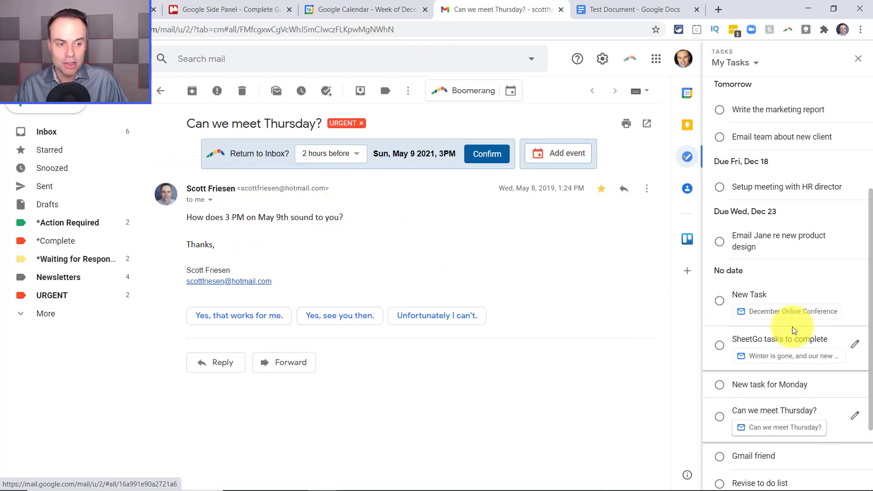
pyautogui.click(781, 314)
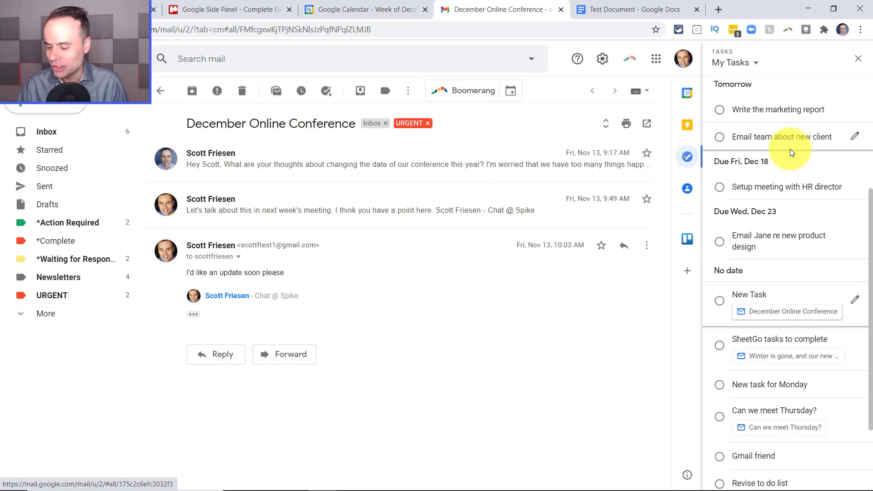
# Create a December Online Conference event on Thu, Dec 17 from 2:00pm to 3:00pm, add the suggested guest, and save without sending invitations.
pyautogui.click(691, 94)
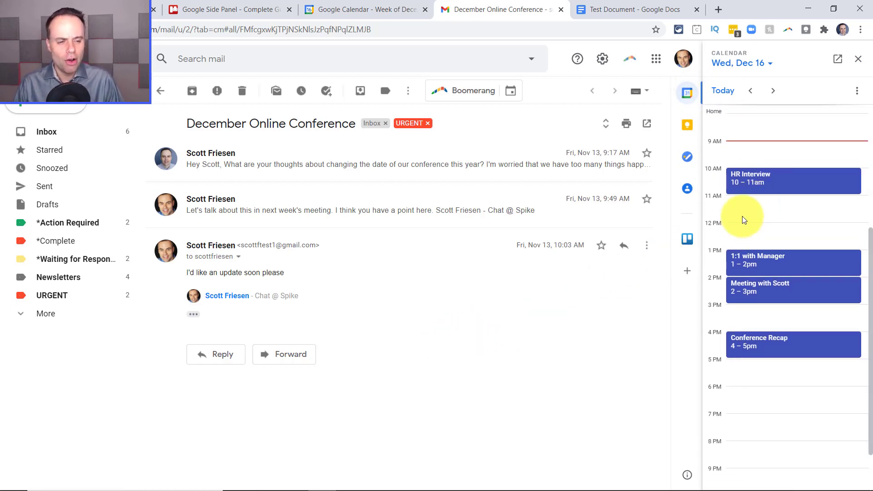
pyautogui.click(773, 90)
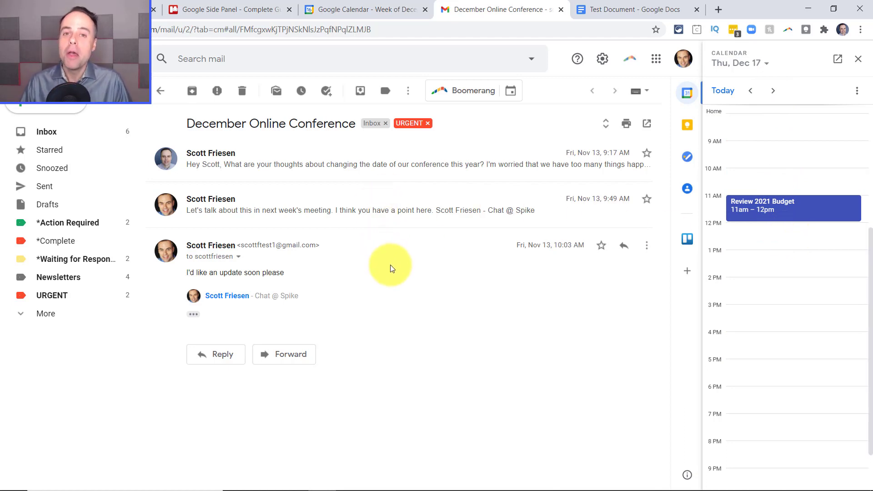
pyautogui.click(746, 281)
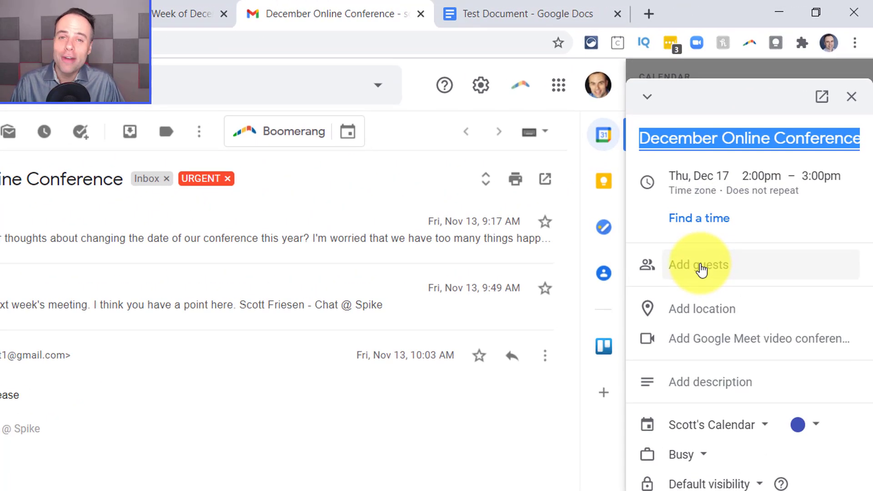
pyautogui.click(695, 264)
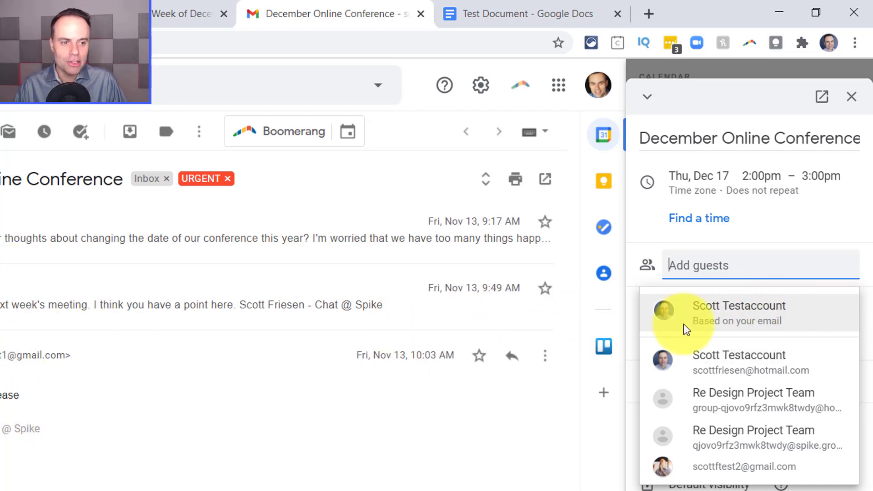
pyautogui.click(721, 306)
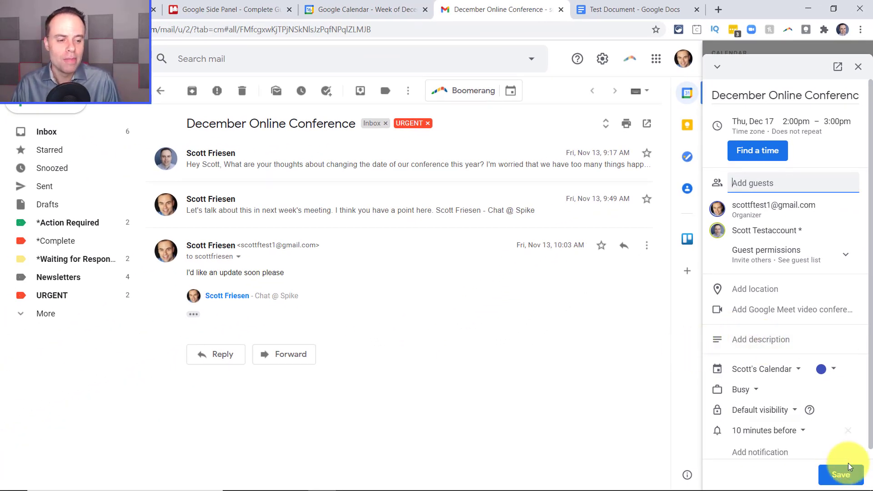
pyautogui.click(836, 475)
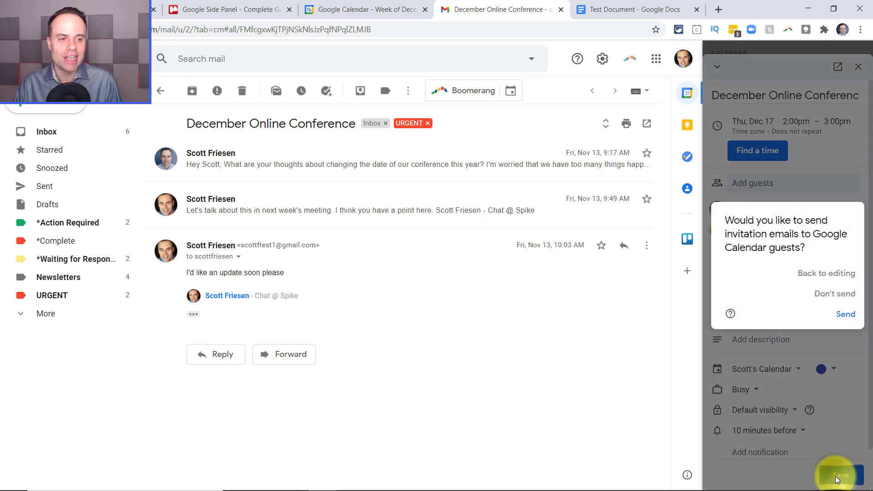
pyautogui.click(834, 294)
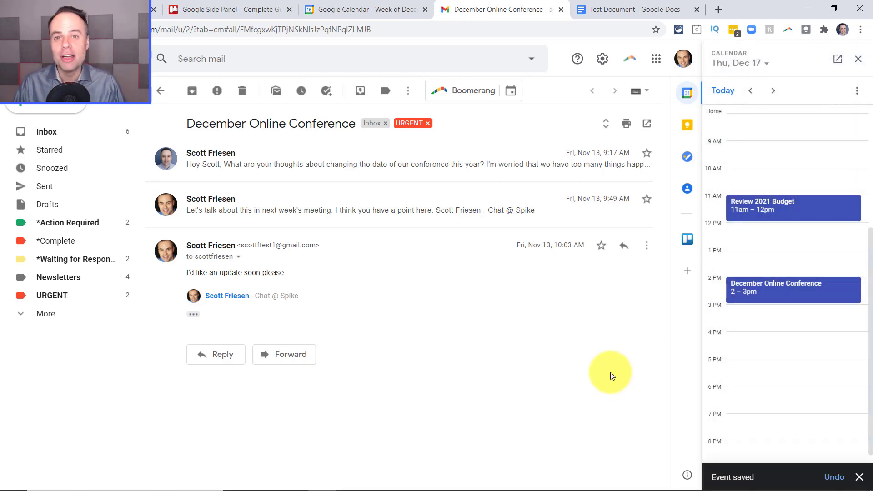
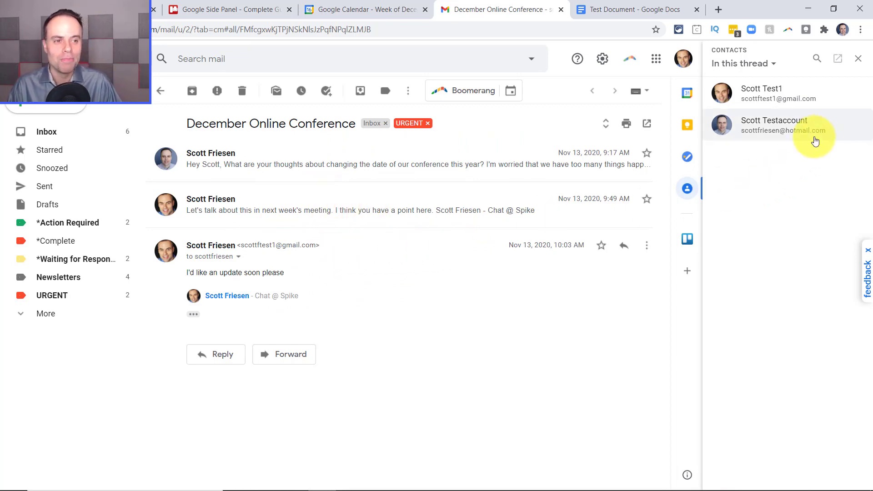
# View the hotmail contact's details, expand the recent interactions, and open the Oct 20 email about getting the team together and the Sep 2 email.
pyautogui.click(750, 124)
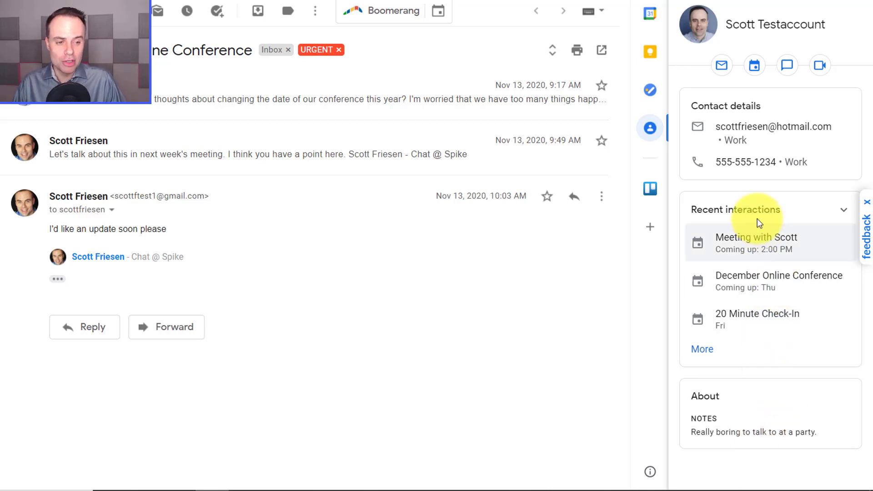
pyautogui.click(701, 349)
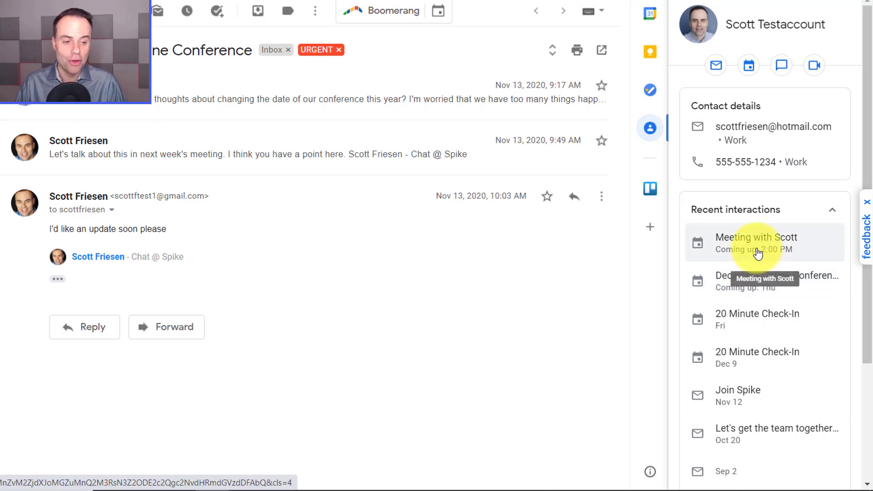
pyautogui.scroll(-3, 758, 253)
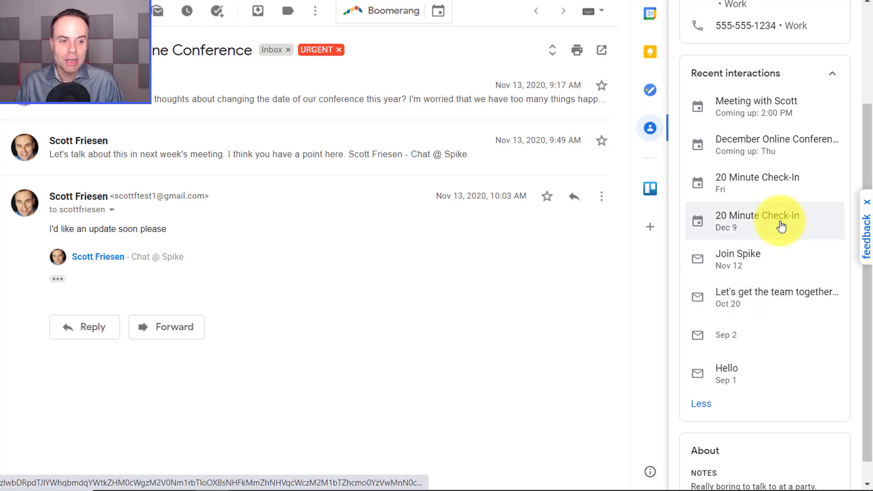
pyautogui.click(752, 298)
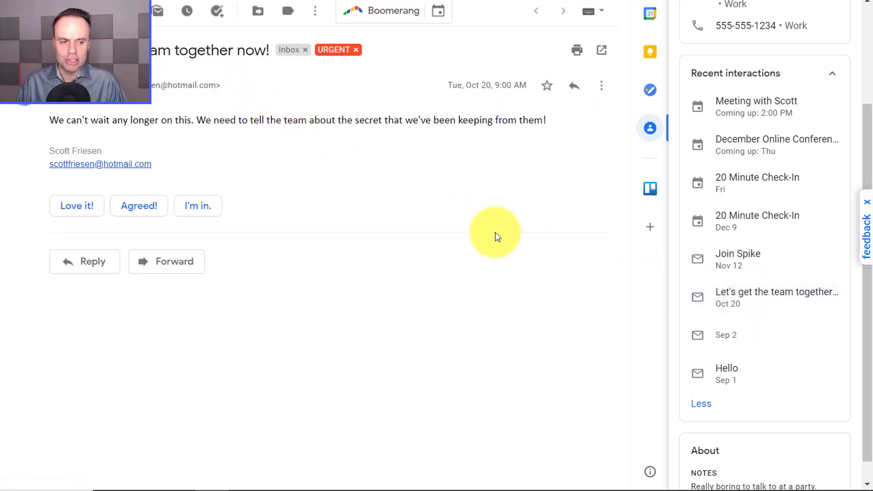
pyautogui.click(743, 339)
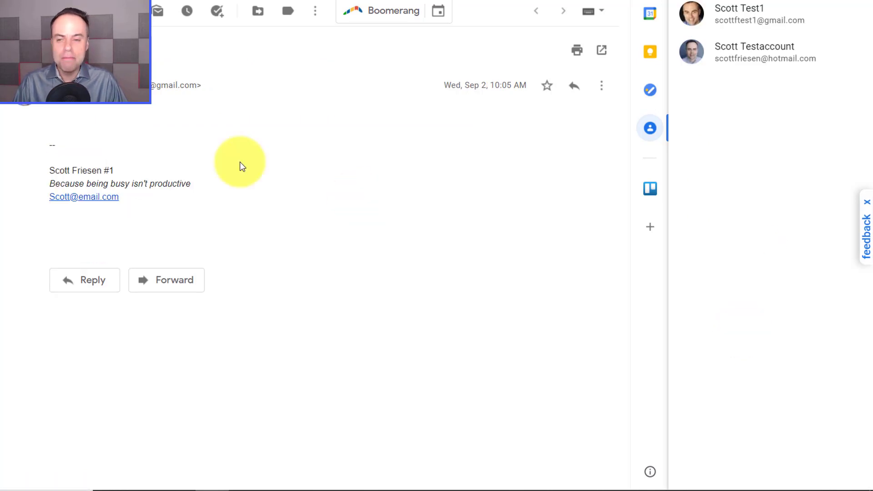
# Reopen the hotmail contact's details from the Sep 2 email and review the full list of recent interactions.
pyautogui.click(731, 58)
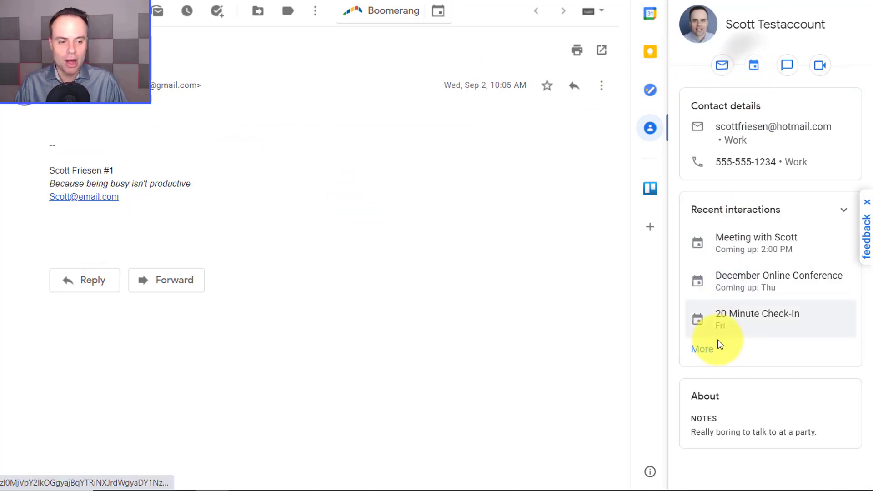
pyautogui.click(703, 350)
pyautogui.scroll(-3, 728, 311)
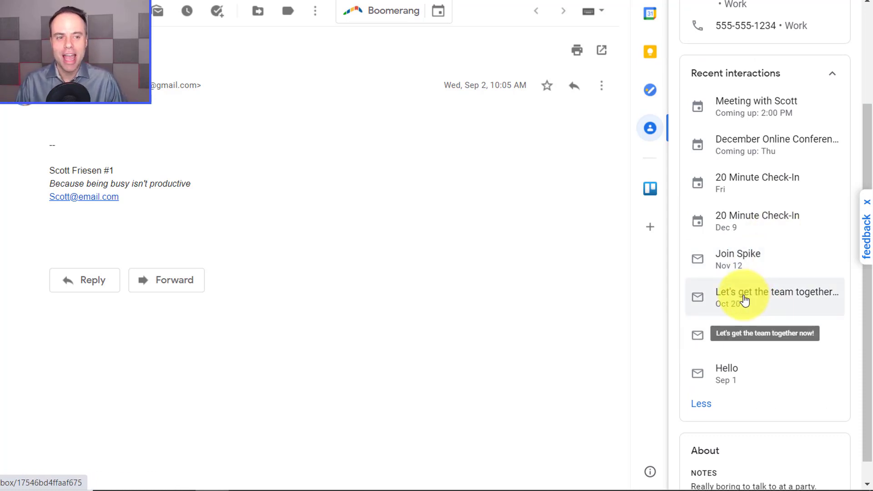
pyautogui.scroll(3, 731, 296)
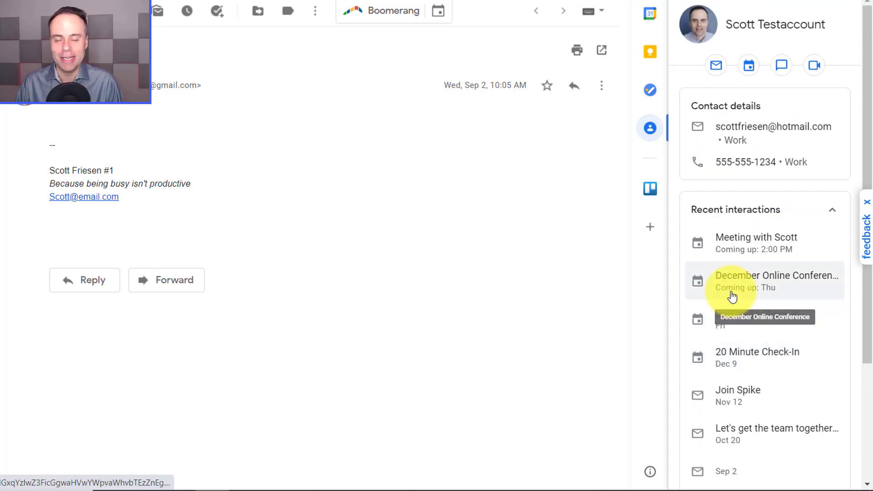
# Switch to the Test Document in Google Docs and show the Keep notes beside it.
pyautogui.click(656, 1)
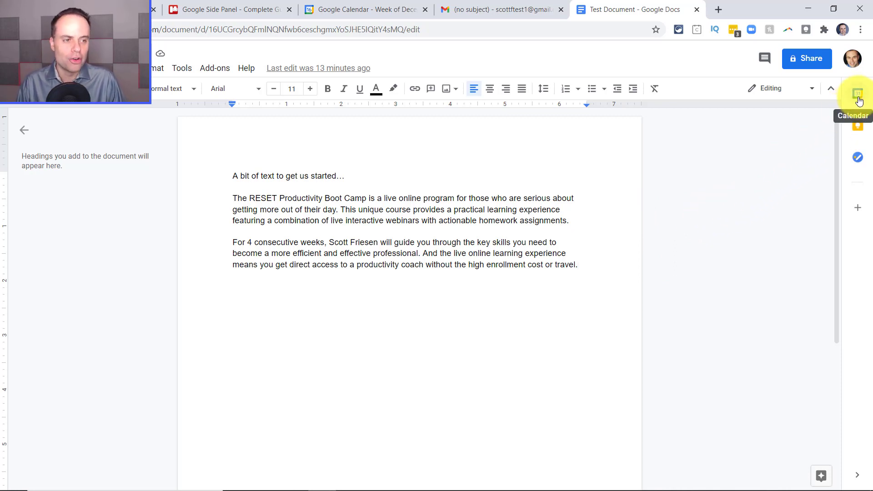
pyautogui.click(858, 128)
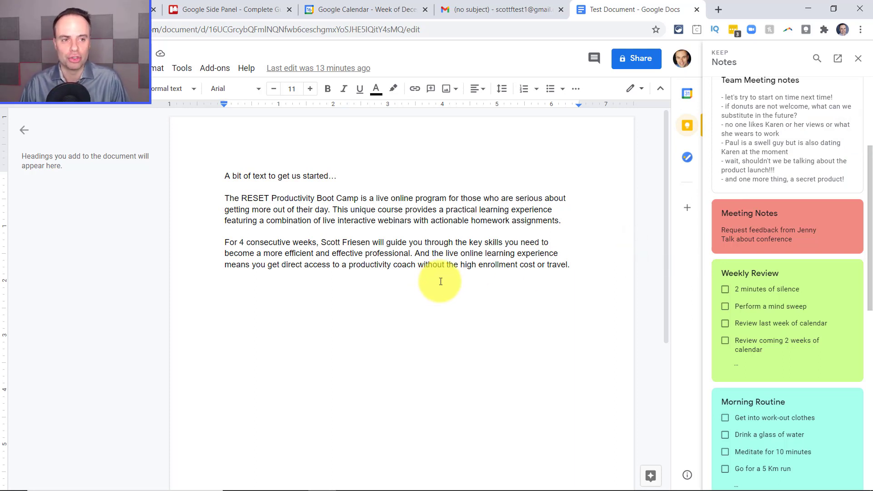
pyautogui.scroll(4, 767, 230)
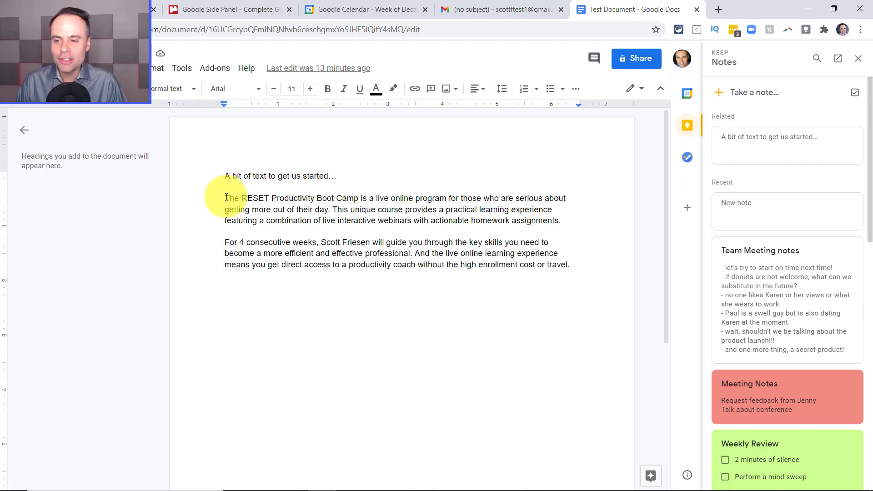
# Save the two paragraphs about the RESET Productivity Boot Camp to Keep as a note.
pyautogui.moveTo(226, 195); pyautogui.dragTo(565, 263)
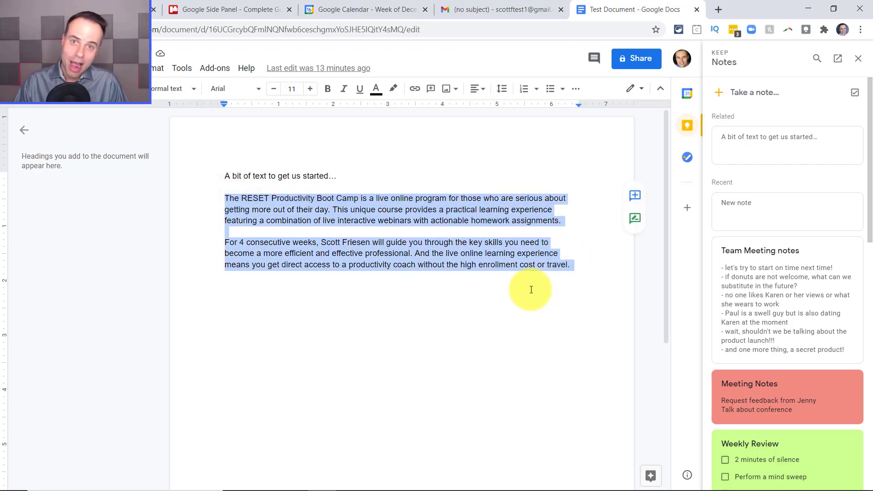
pyautogui.rightClick(409, 207)
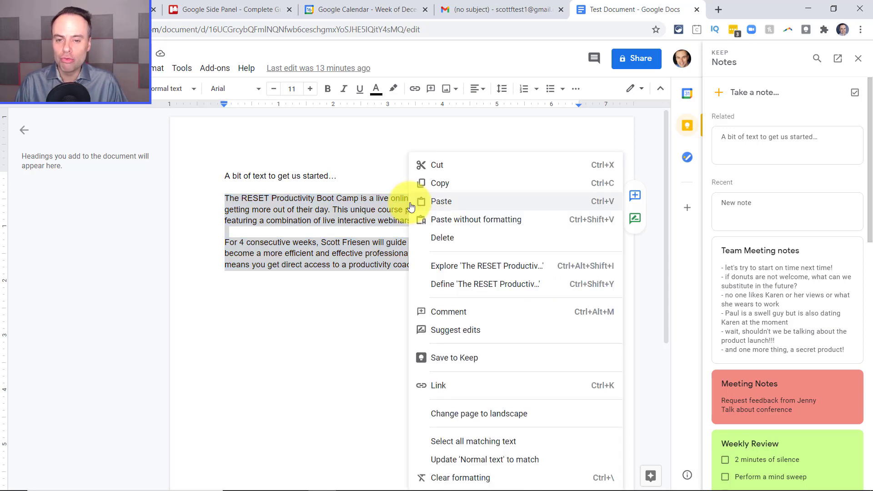
pyautogui.click(464, 364)
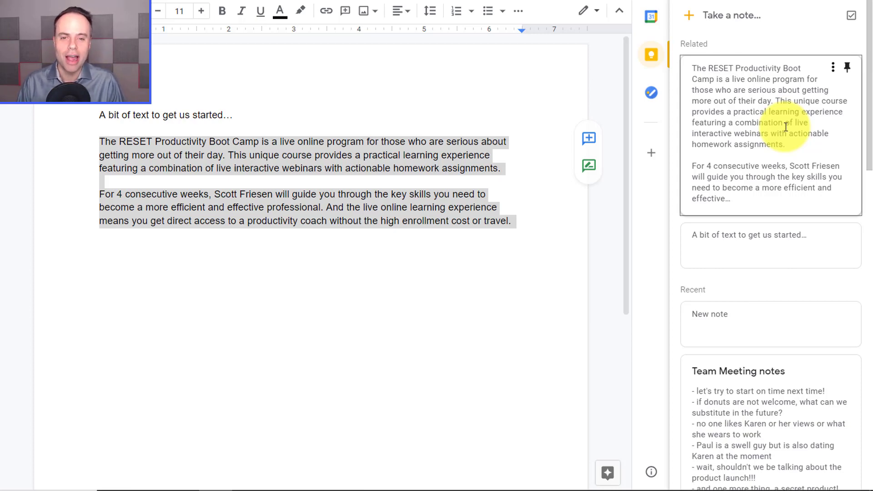
pyautogui.click(426, 285)
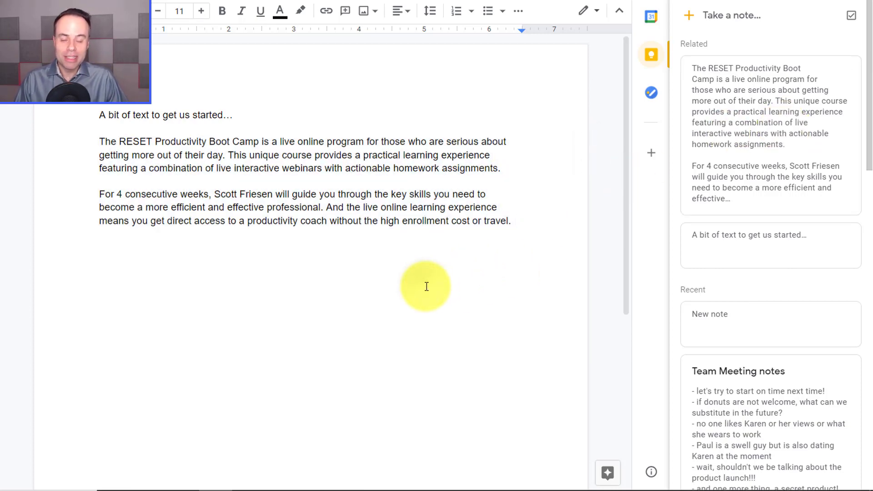
# Insert the "Team Meeting notes" Keep note into the document below the last paragraph, separated by a blank line.
pyautogui.write('l')
pyautogui.click(518, 220)
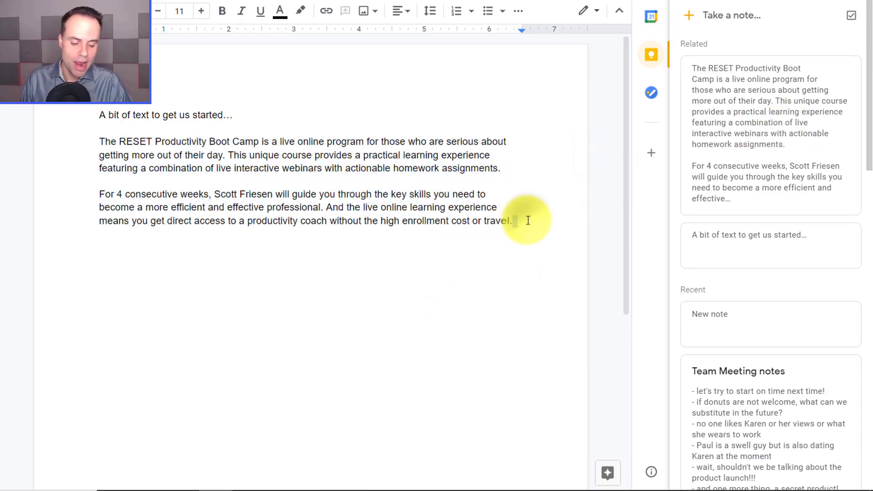
pyautogui.press('Return')
pyautogui.press('Return')
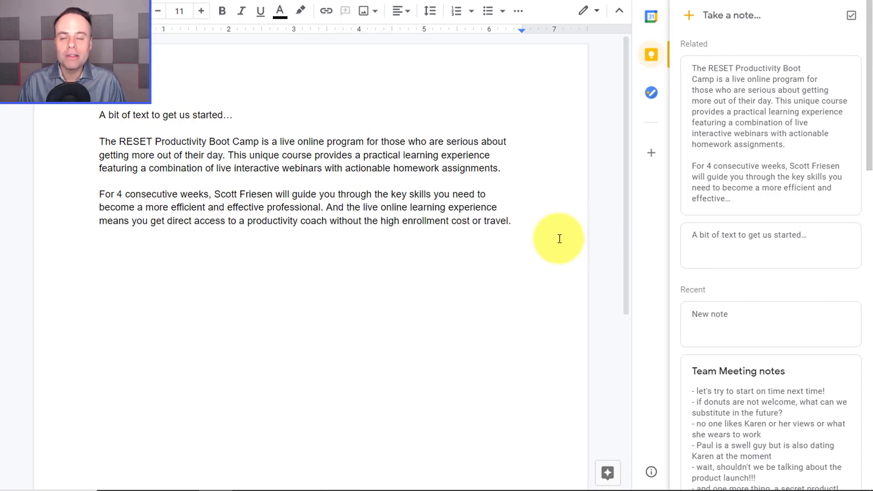
pyautogui.scroll(-2, 559, 238)
pyautogui.scroll(-4, 779, 295)
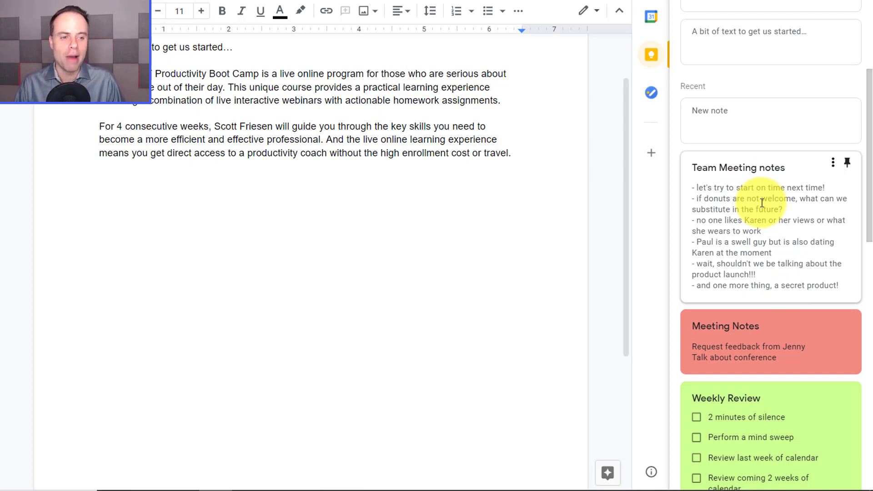
pyautogui.click(834, 165)
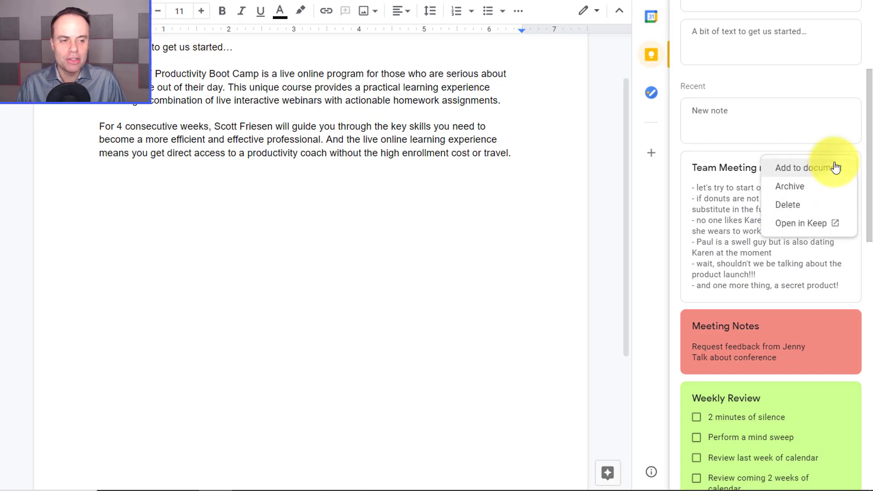
pyautogui.click(803, 169)
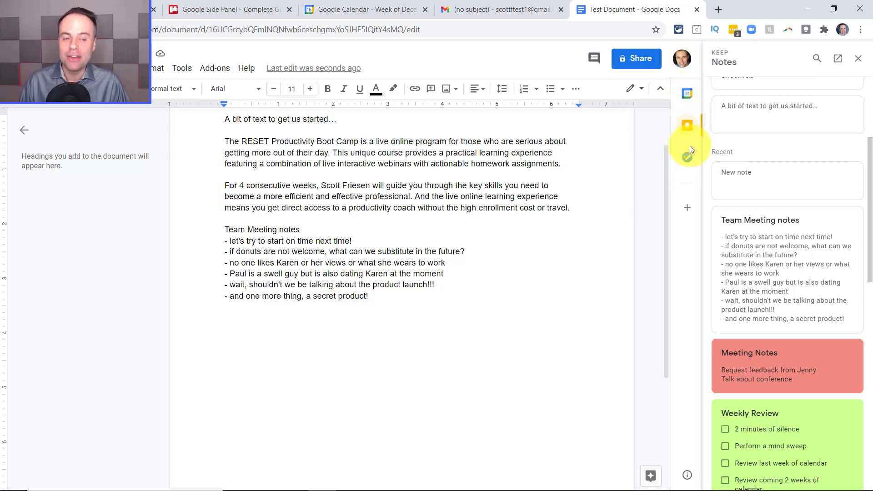
# Open the add-on marketplace for Docs and browse the available apps.
pyautogui.click(687, 213)
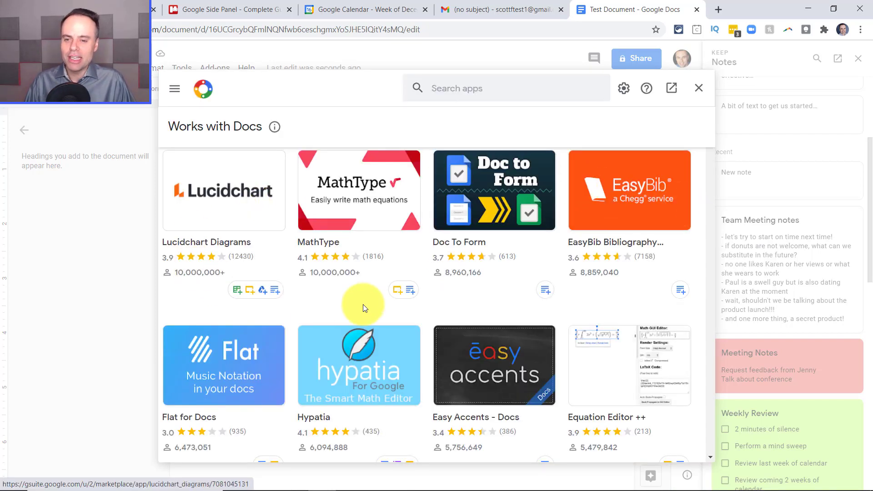
pyautogui.scroll(-10, 373, 305)
pyautogui.scroll(-15, 373, 310)
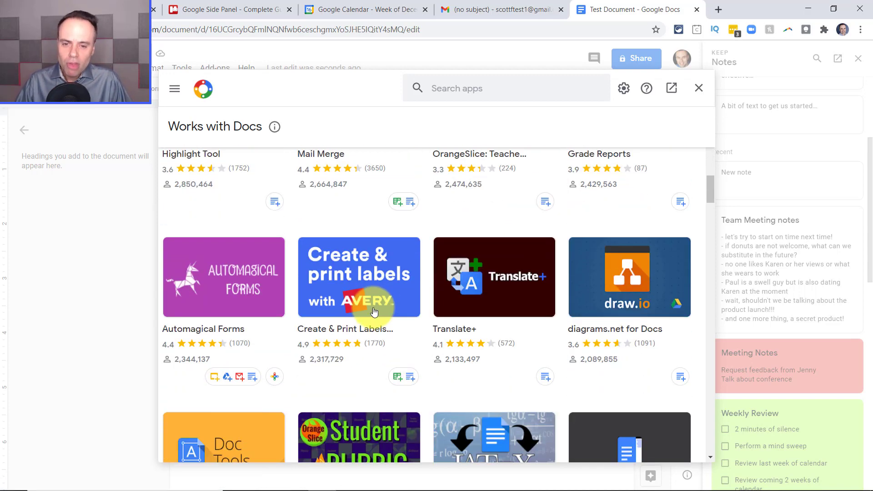
pyautogui.scroll(14, 374, 313)
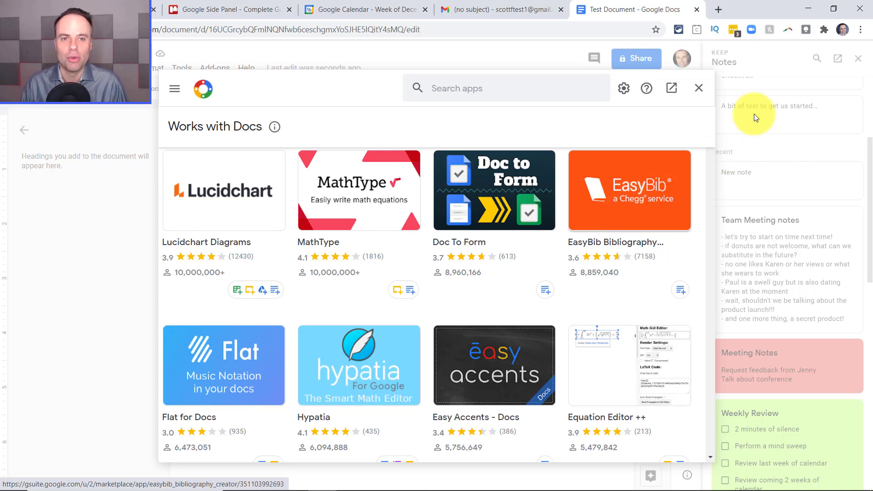
# Switch to Gmail and open its add-on marketplace.
pyautogui.click(500, 7)
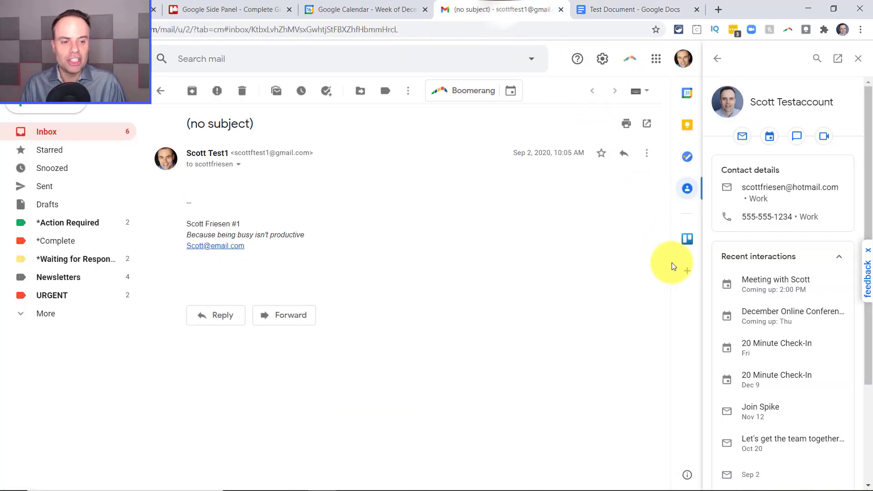
pyautogui.click(687, 271)
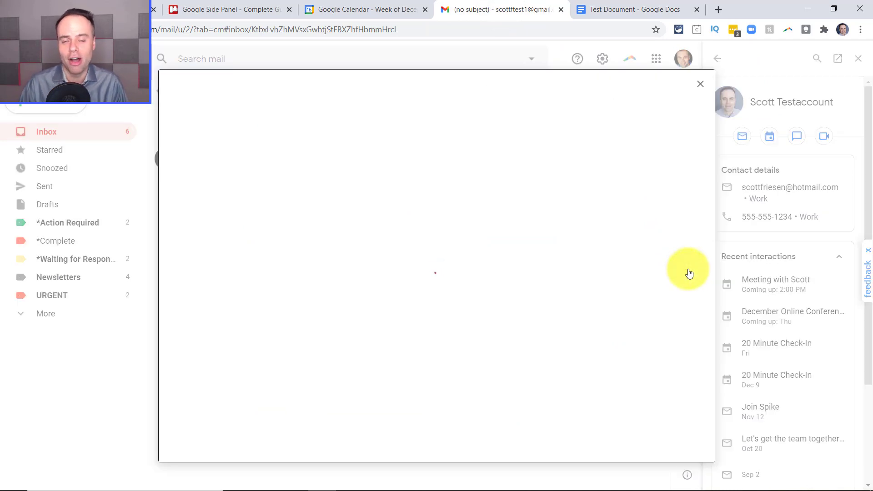